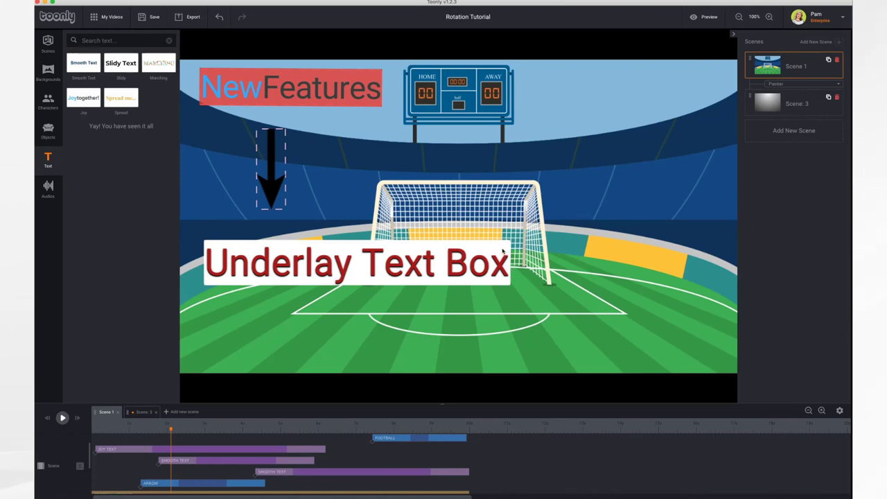
Add a Joy together! text preset to the stadium scene and retype it as 'Underlay Color'
left_click(398, 262)
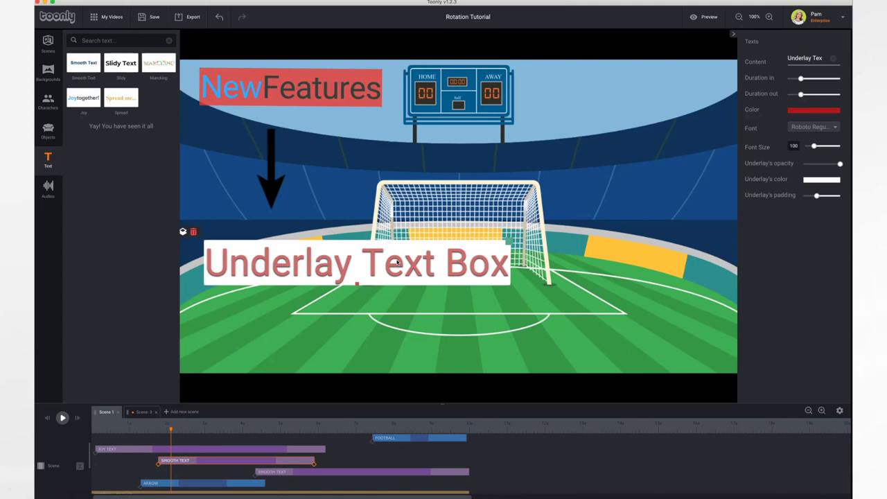
left_click_drag(84, 97, 608, 127)
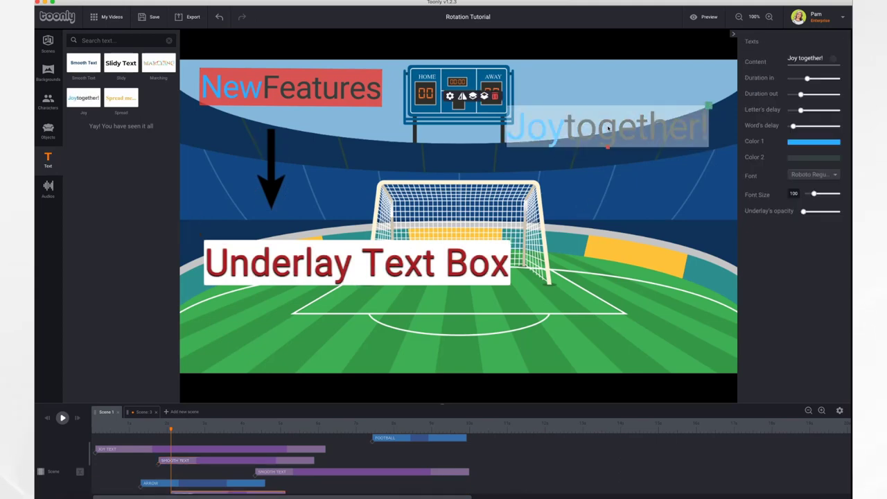
key("BackSpace")
key("BackSpace")
key("BackSpace")
key("BackSpace")
key("BackSpace")
key("BackSpace")
key("BackSpace")
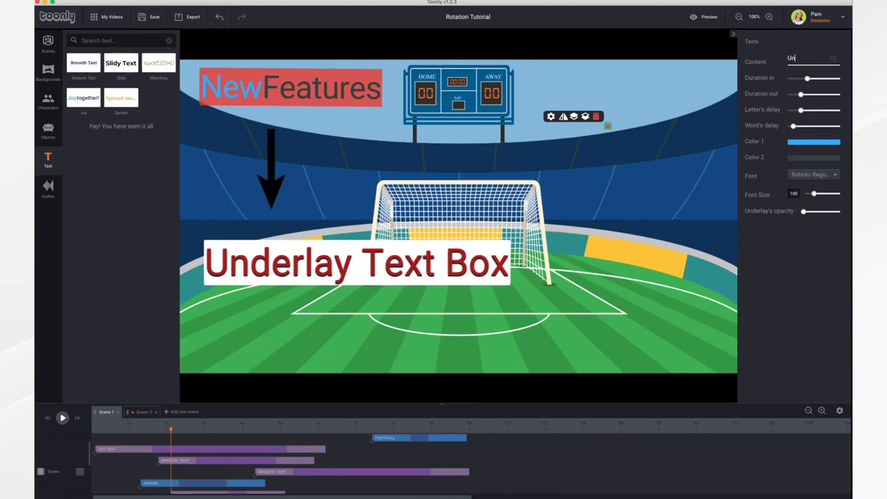
type("Underlay C")
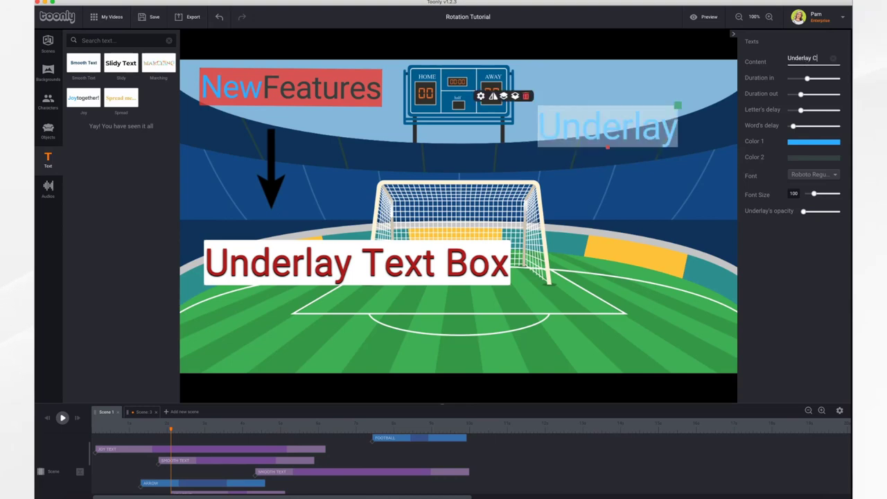
type("olor")
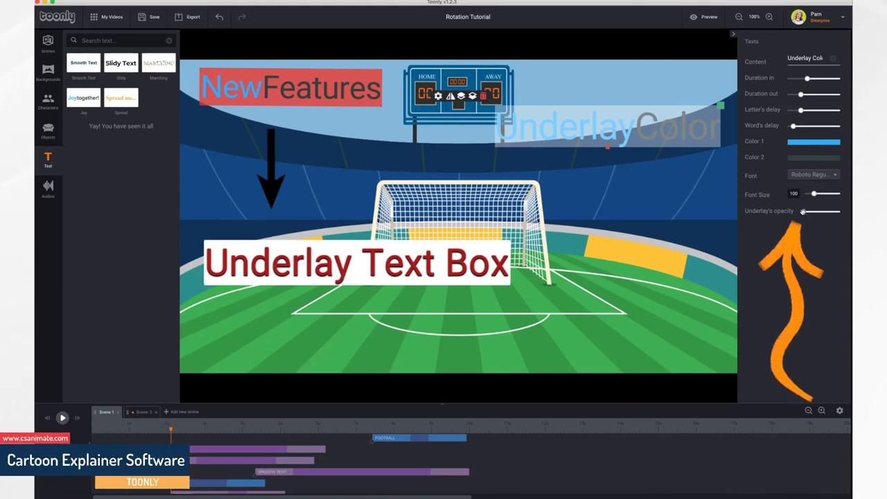
Raise the UnderlayColor text's underlay opacity to maximum for a solid white backing
left_click_drag(803, 212, 841, 212)
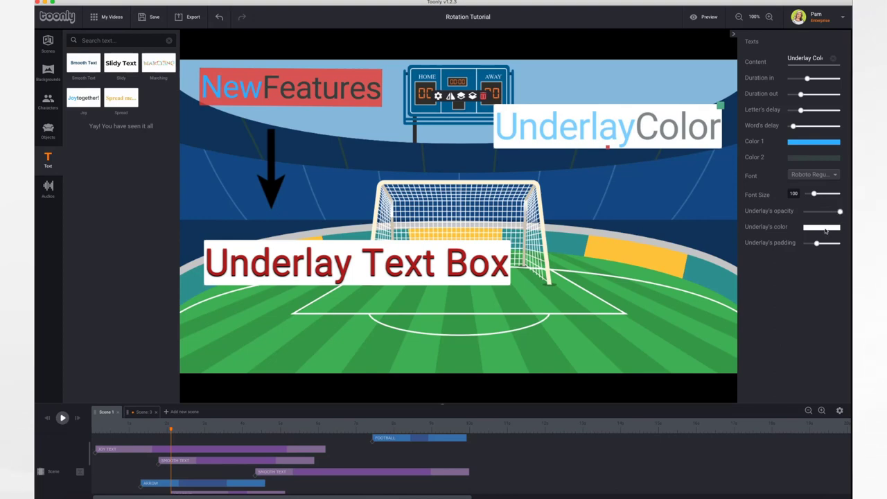
Set the UnderlayColor text's underlay colour to a light brownish grey
left_click(825, 229)
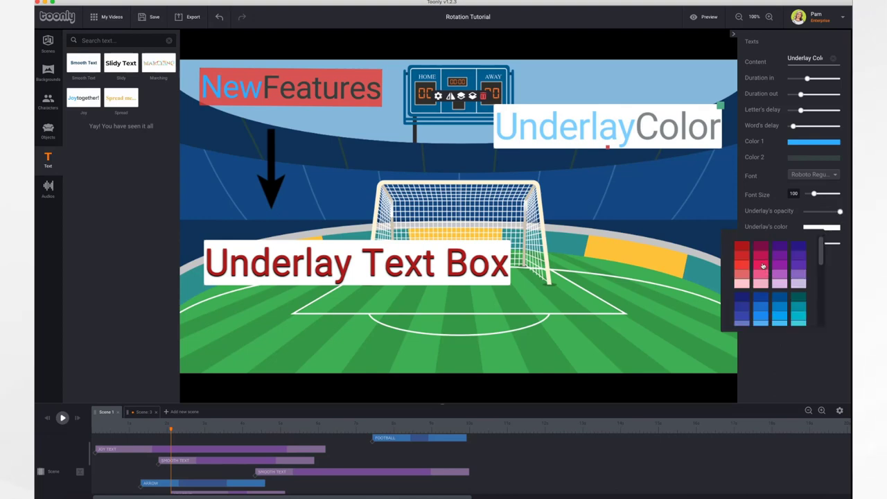
left_click(762, 265)
left_click(824, 228)
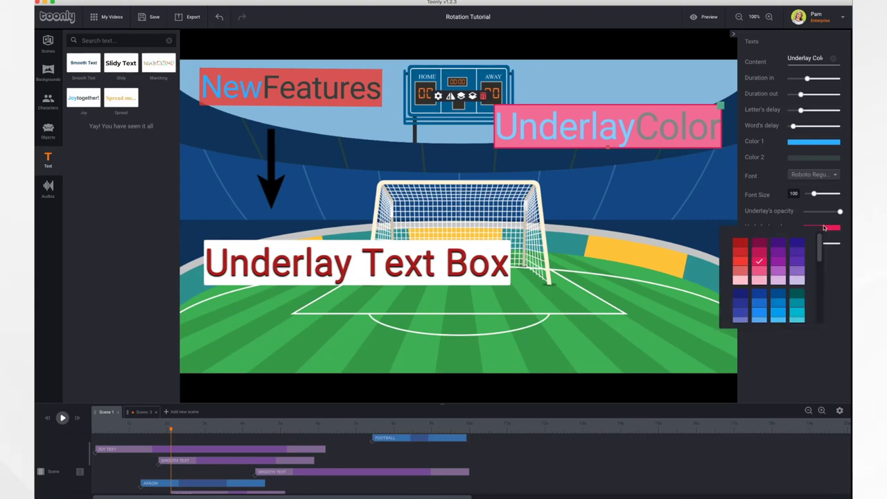
scroll(773, 303, "down", 5)
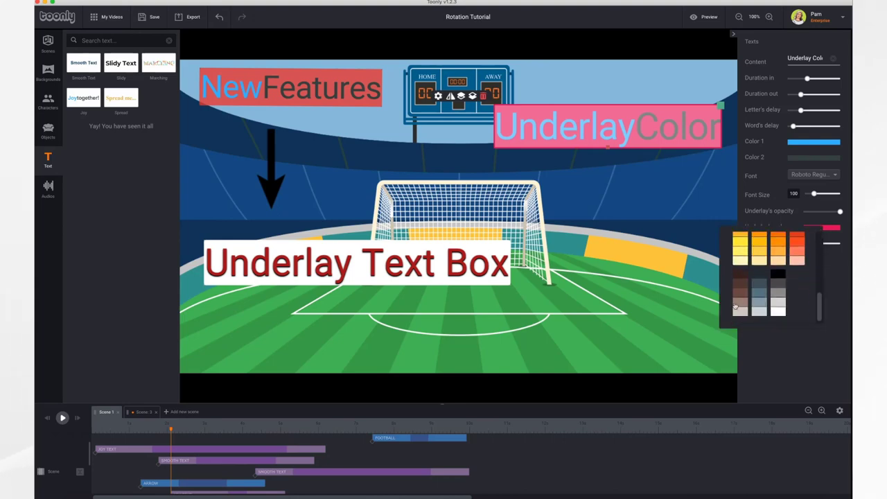
left_click(739, 305)
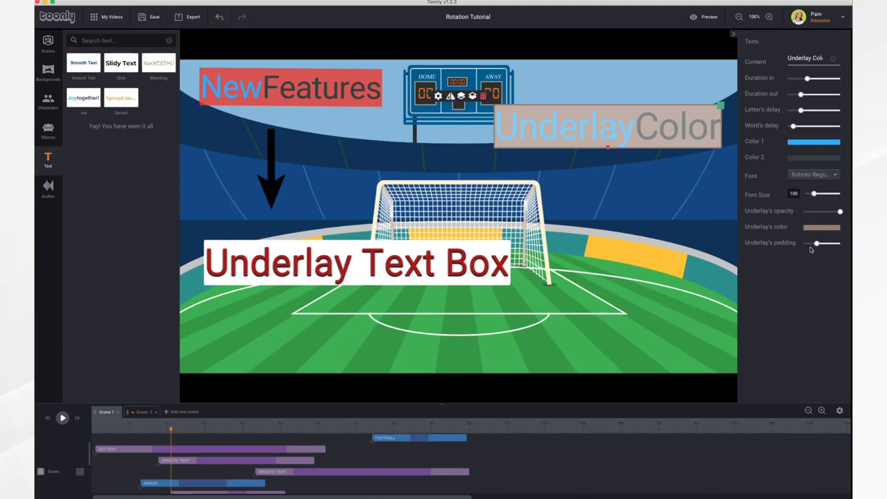
Increase the underlay padding around the UnderlayColor text and deselect it
mouse_move(818, 243)
left_mouse_down()
mouse_move(842, 244)
mouse_move(801, 249)
mouse_move(829, 244)
left_mouse_up()
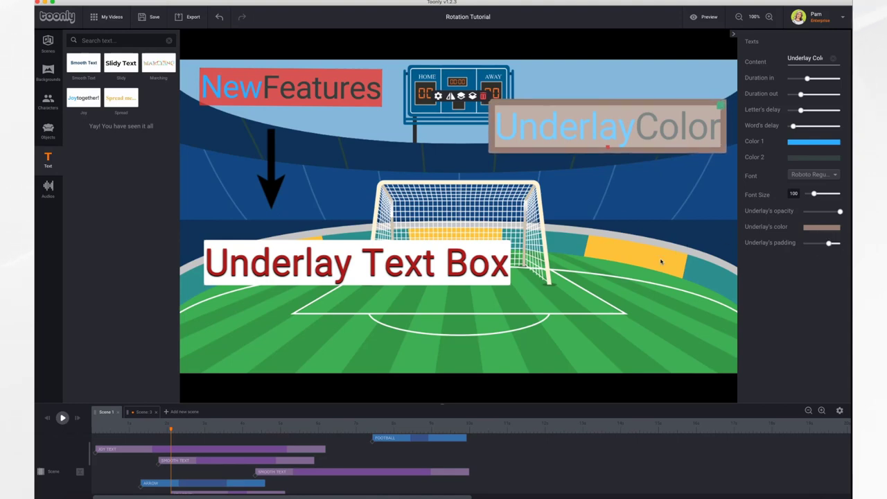
left_click(645, 183)
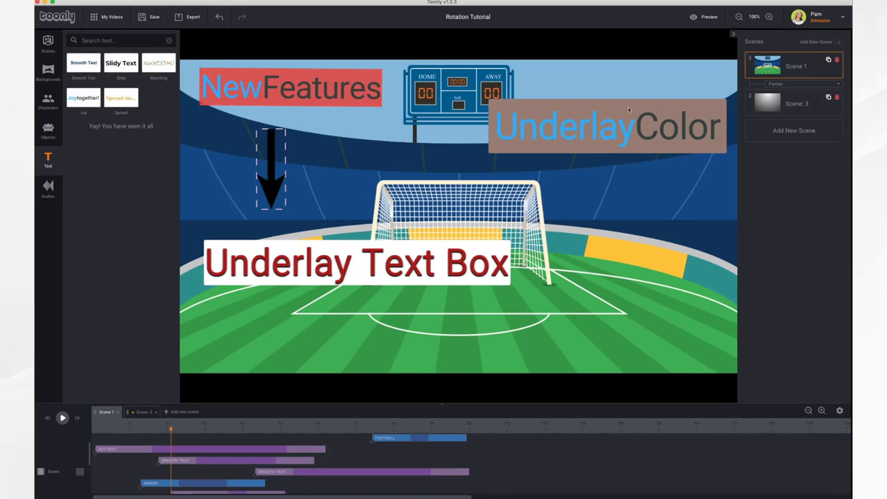
Preview Scene 1's animation along the timeline and switch to the globe scene, Scene 3
left_click(97, 430)
left_click_drag(97, 430, 372, 432)
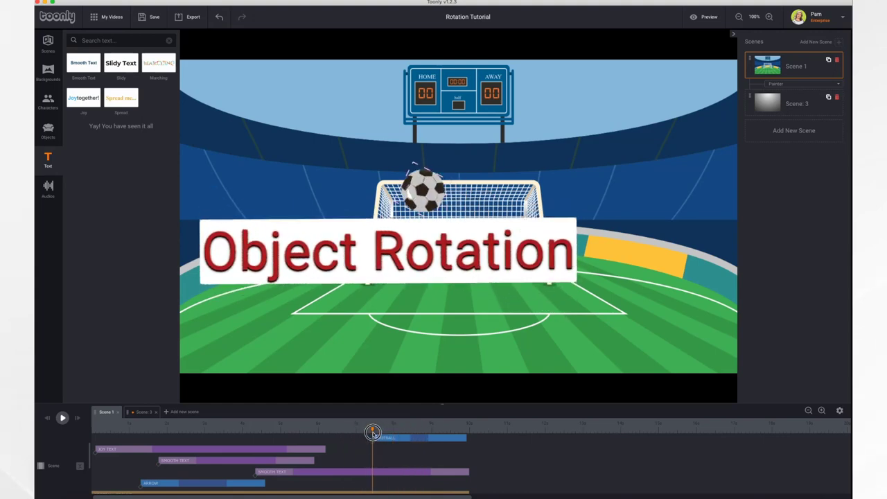
left_click(142, 412)
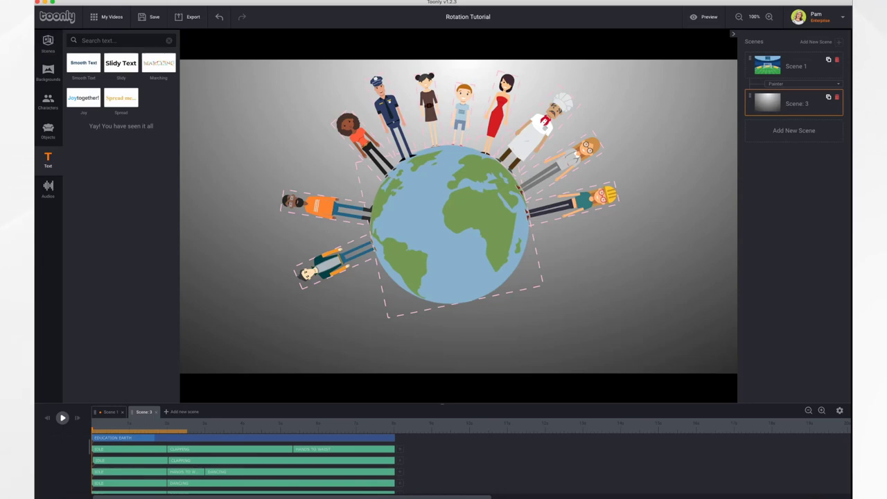
Add the Joker Character from the character library beside the globe's right edge
left_click(50, 101)
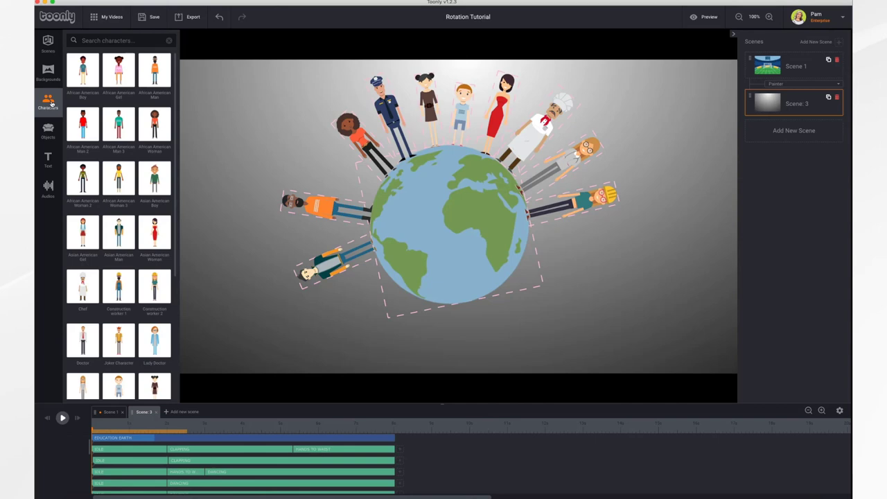
scroll(118, 257, "down", 3)
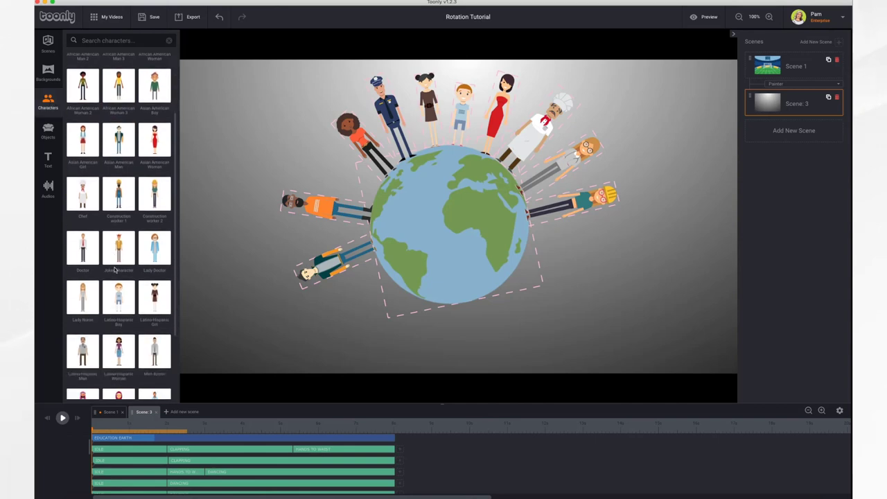
left_click_drag(127, 231, 579, 277)
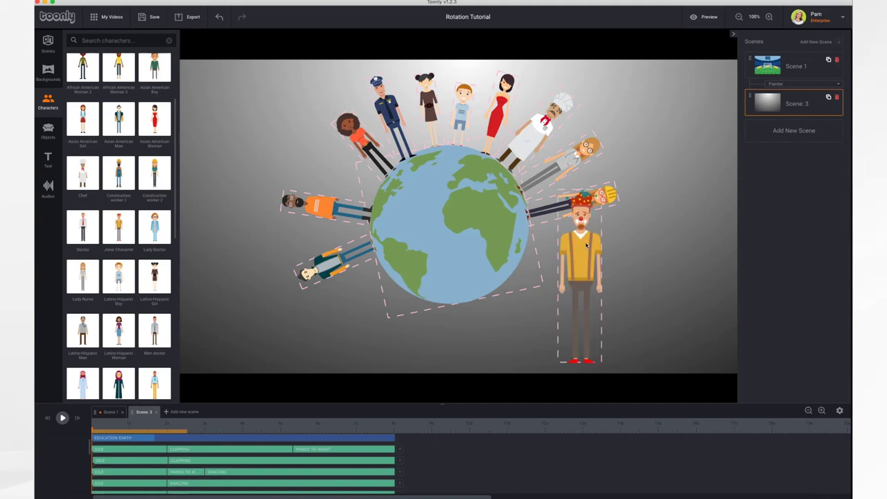
left_click_drag(586, 248, 626, 218)
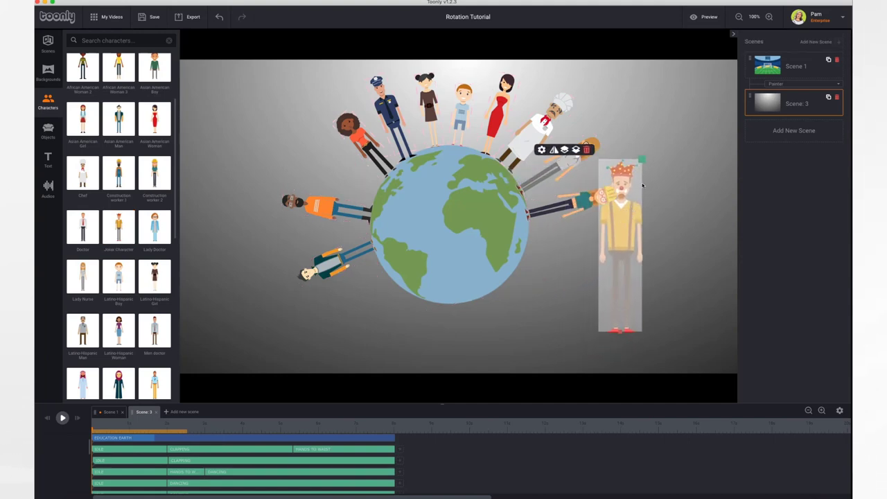
Move the Joker's pivot to its feet, shrink it and tilt it along the globe's curve
left_click_drag(645, 163, 642, 183)
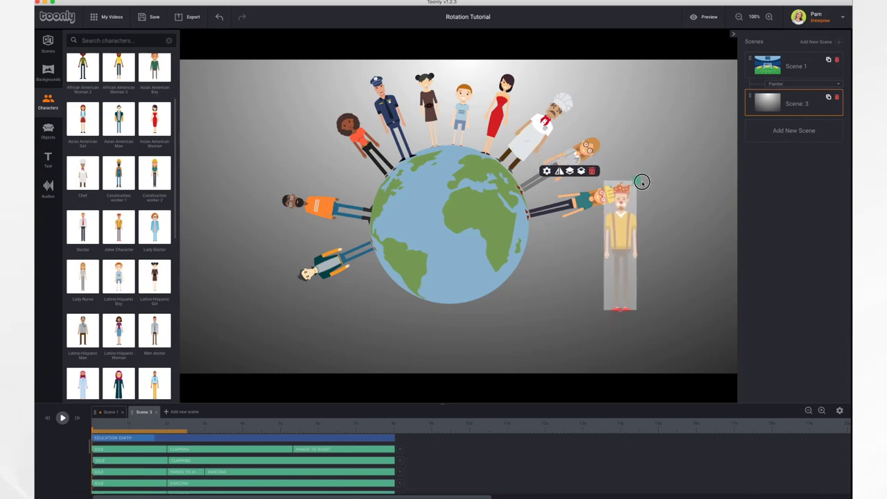
left_click_drag(630, 297, 576, 223)
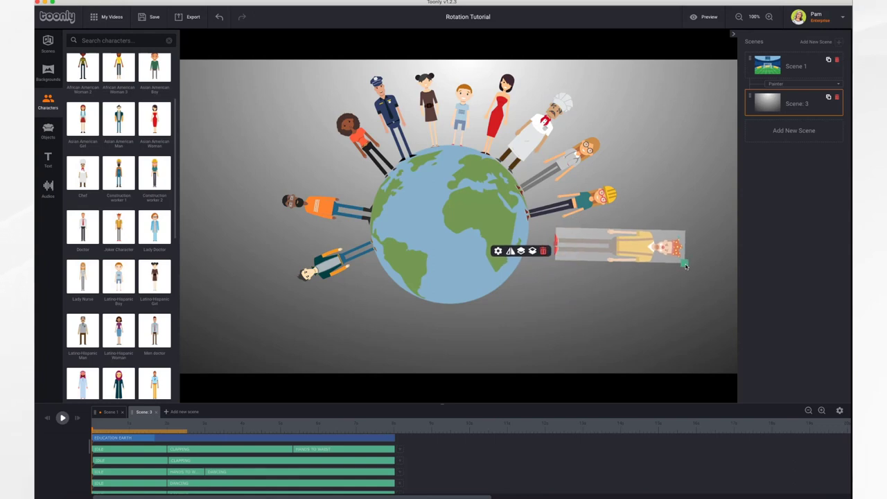
left_click_drag(686, 265, 599, 249)
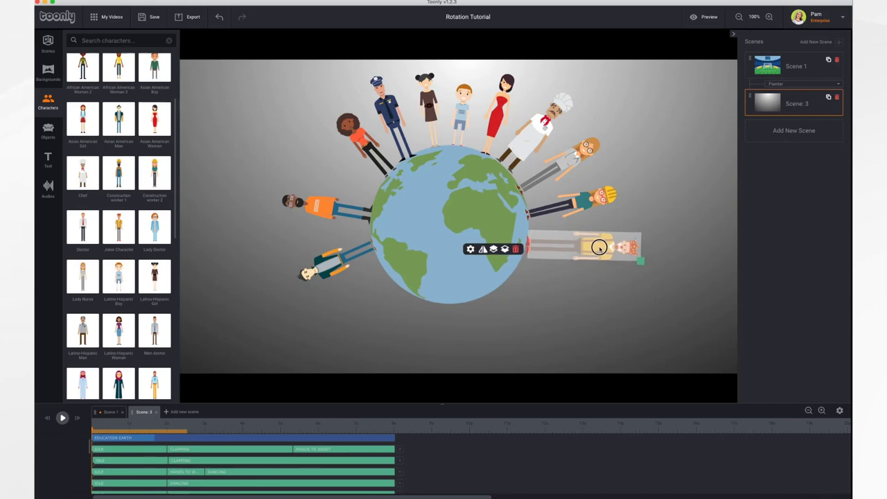
left_click_drag(528, 247, 527, 235)
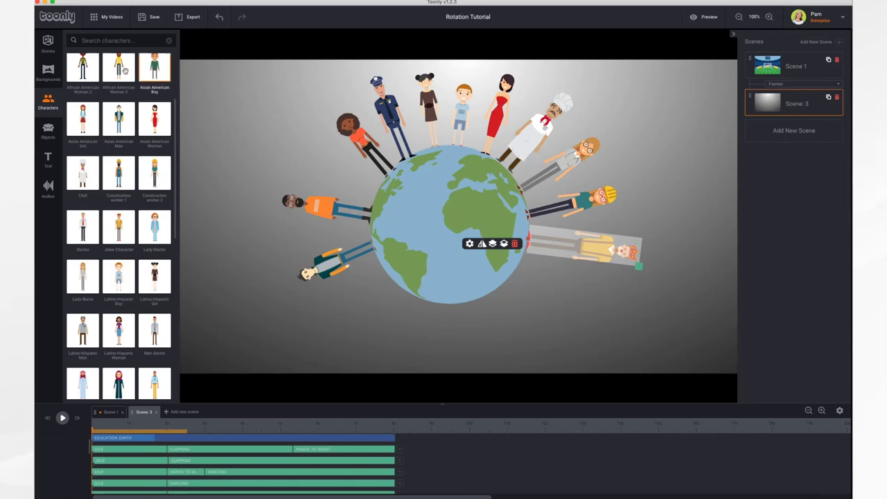
Search objects for 'cat' and place a small, tilted Cat 2 on the globe's upper-left edge
left_click(49, 99)
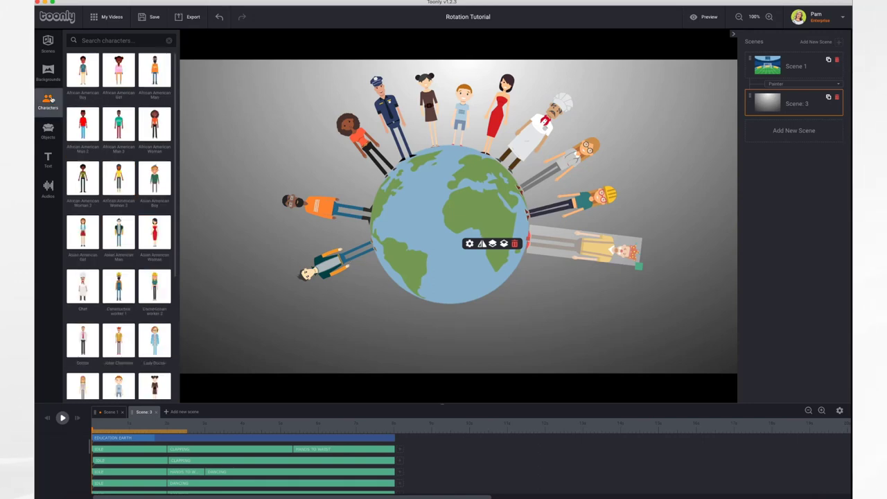
left_click(48, 132)
type("cat")
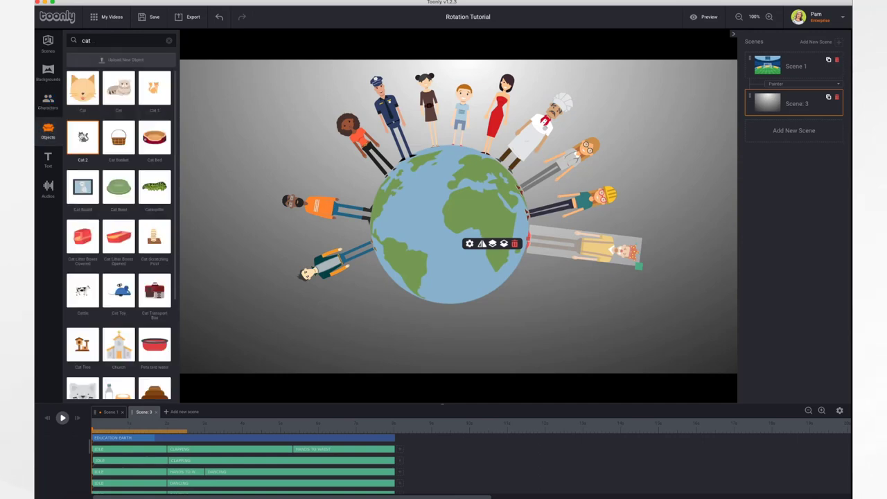
left_click_drag(82, 137, 369, 182)
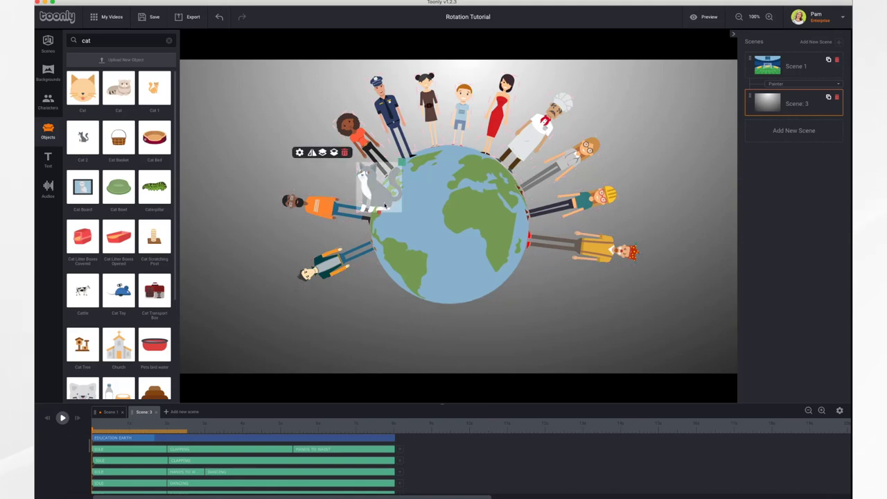
left_click_drag(400, 161, 392, 172)
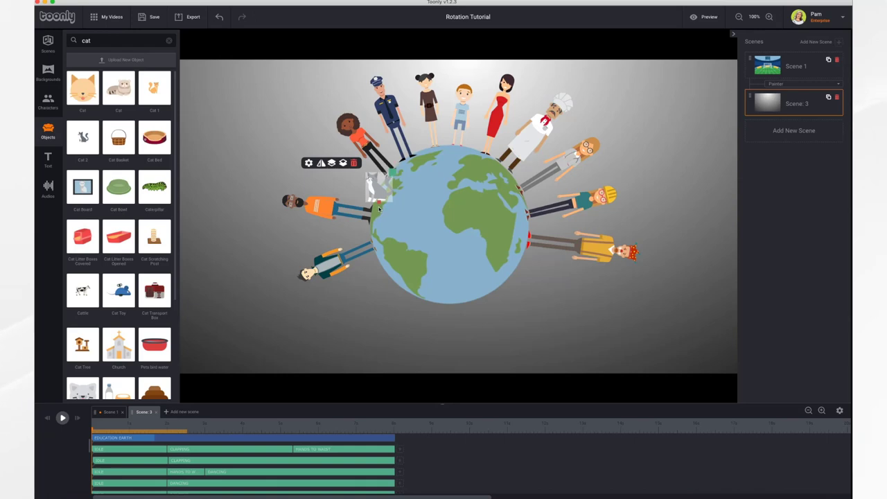
left_click_drag(379, 203, 368, 184)
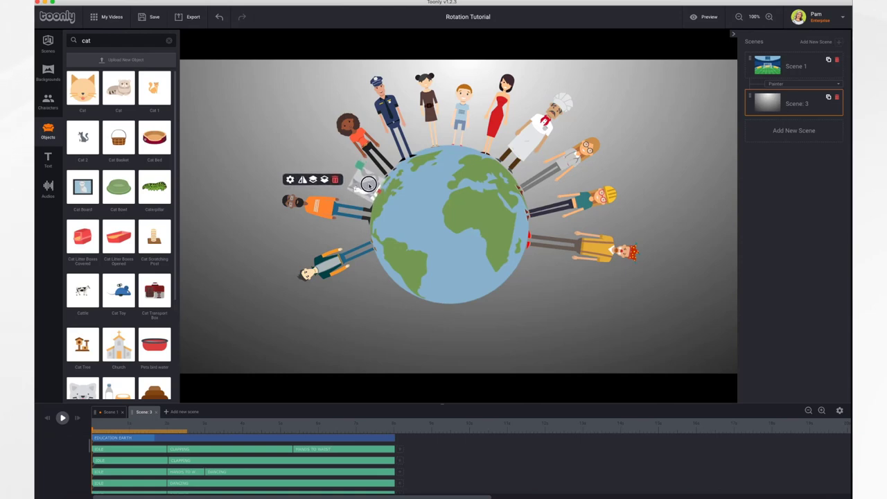
left_click(47, 159)
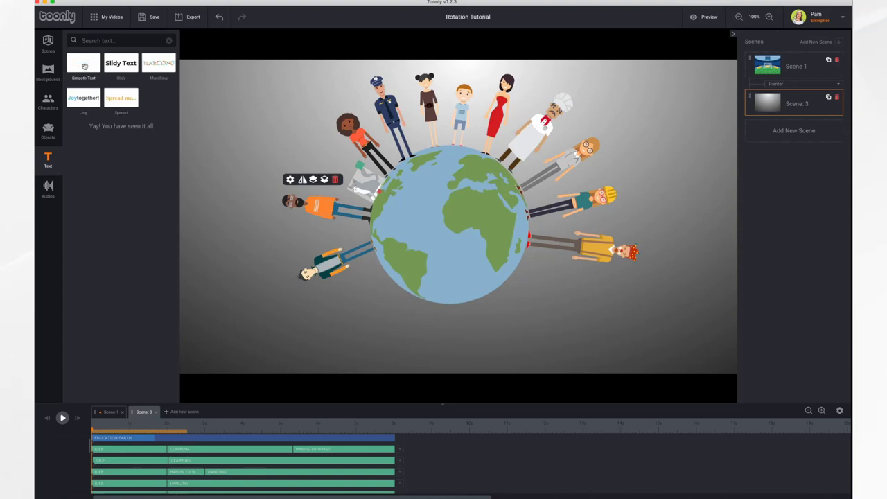
Add a Smooth Text caption below the globe reading 'A Global Community'
left_click_drag(85, 67, 451, 330)
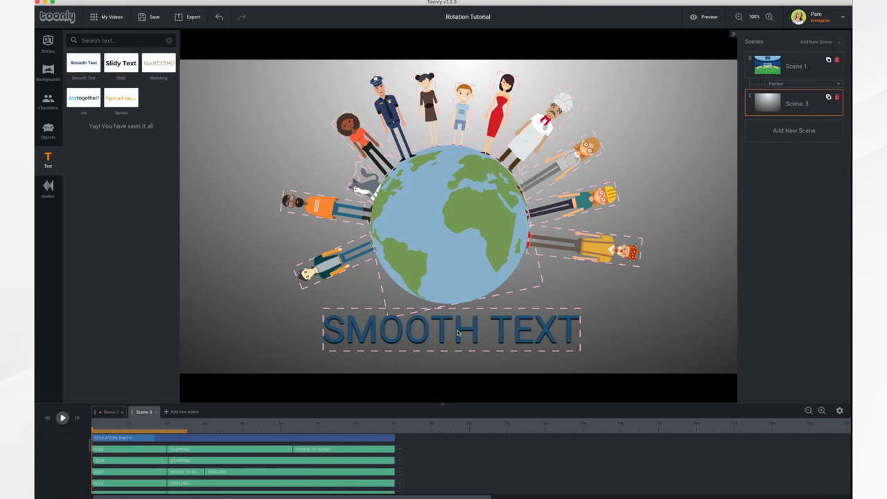
left_click(457, 334)
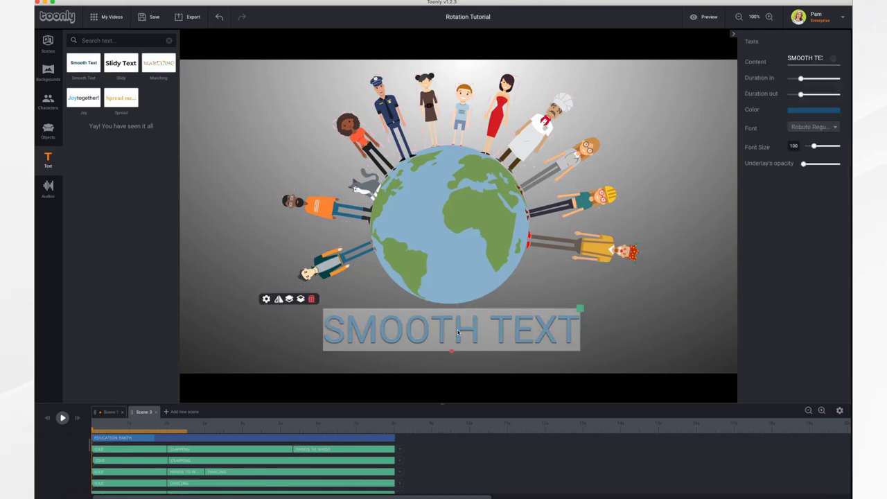
left_click(833, 60)
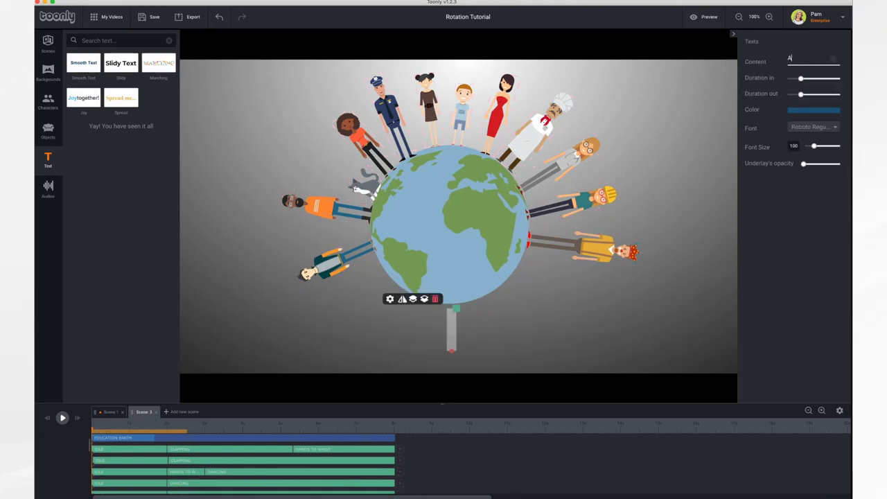
type("A Global Co")
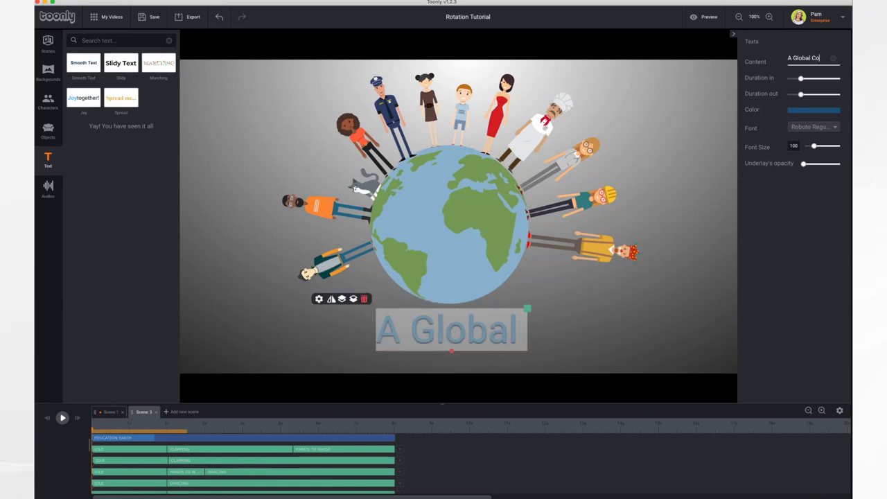
type("mmunity")
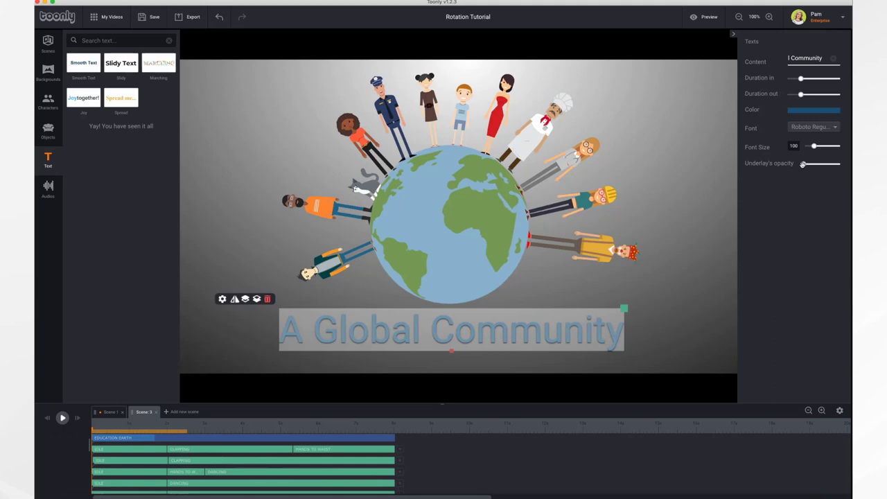
Give the caption a more opaque, blue underlay
left_click_drag(804, 164, 822, 163)
left_click(822, 180)
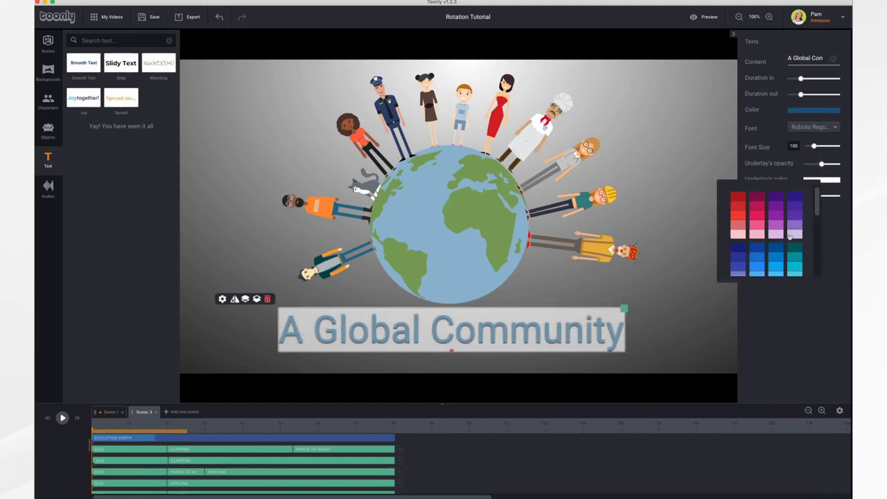
scroll(772, 266, "down", 3)
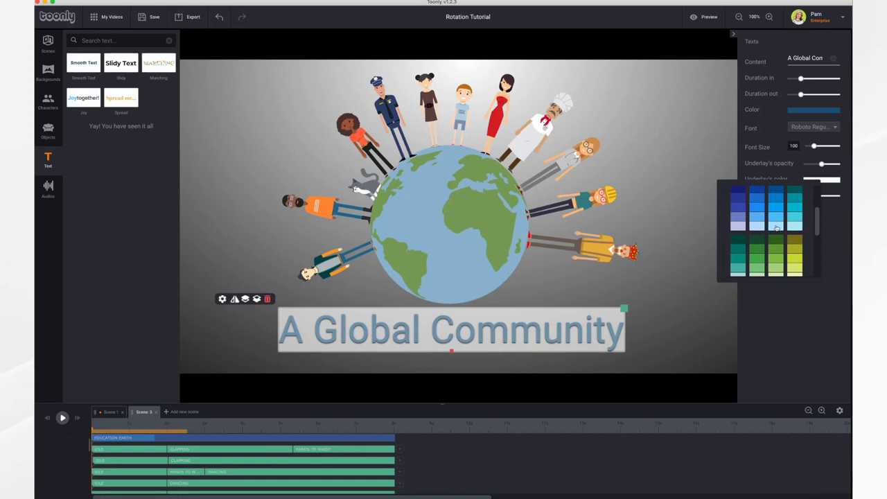
left_click(772, 266)
Enlarge the 'A Global Community' caption to font size 133 and tilt it slanting up-right
left_click(693, 300)
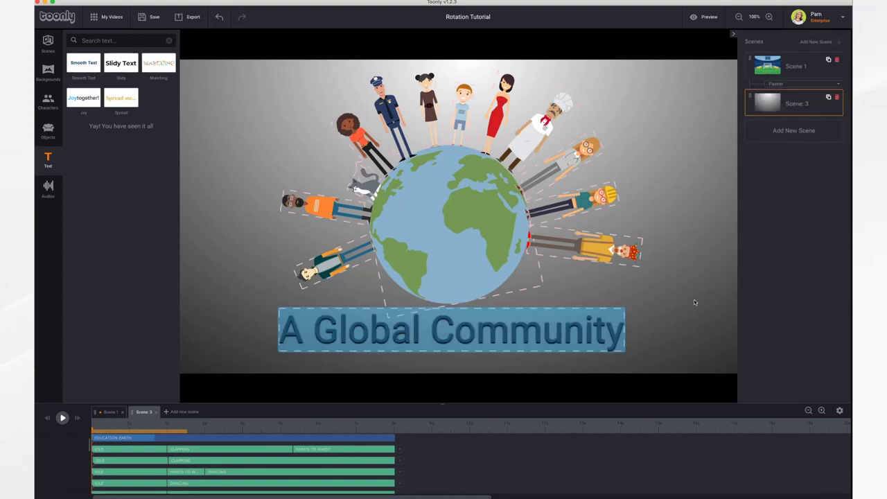
left_click(555, 331)
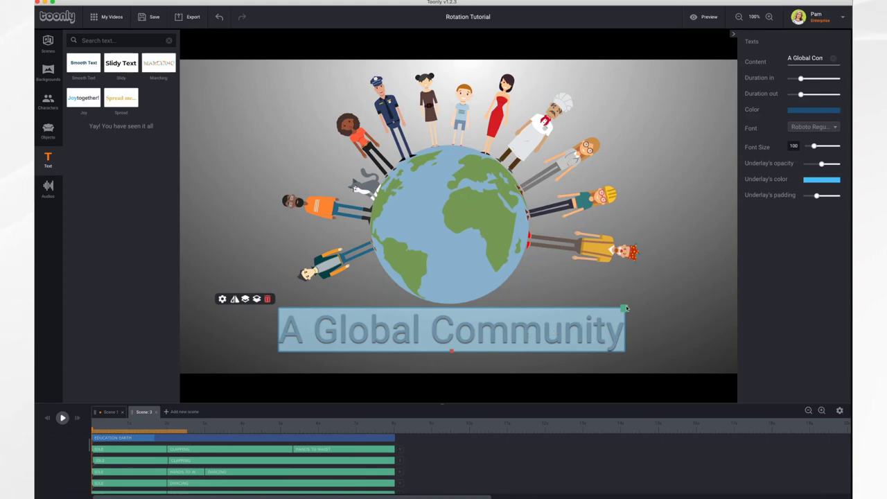
left_click_drag(624, 309, 681, 302)
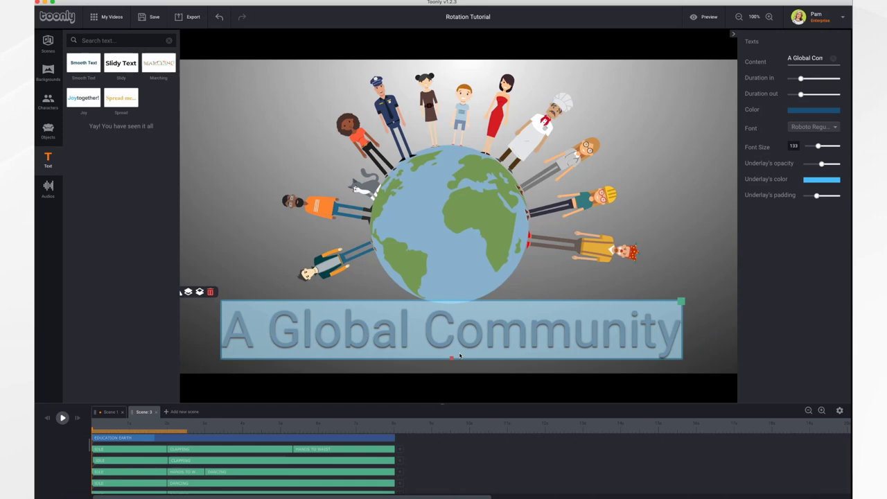
left_click_drag(451, 359, 449, 447)
mouse_move(450, 358)
left_mouse_down()
mouse_move(452, 341)
mouse_move(455, 348)
left_mouse_up()
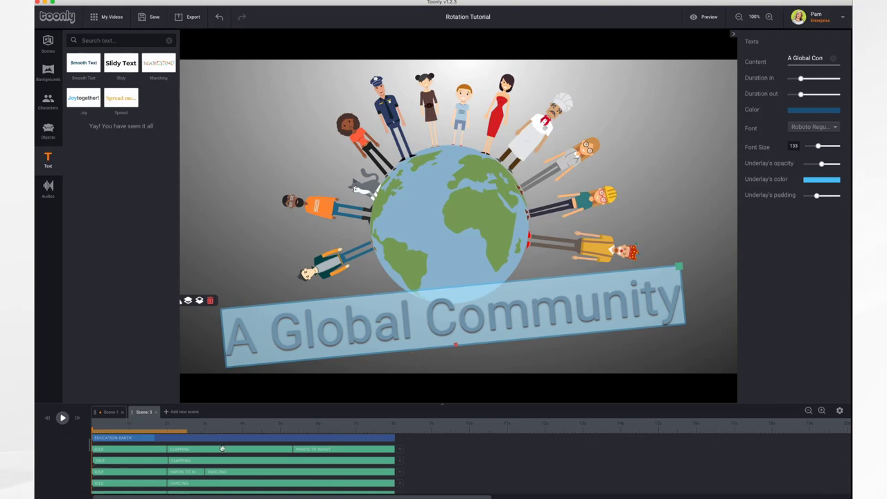
At a later point in the timeline, rotate the caption to slope down-right as a keyframe
scroll(221, 448, "down", 5)
scroll(222, 448, "down", 3)
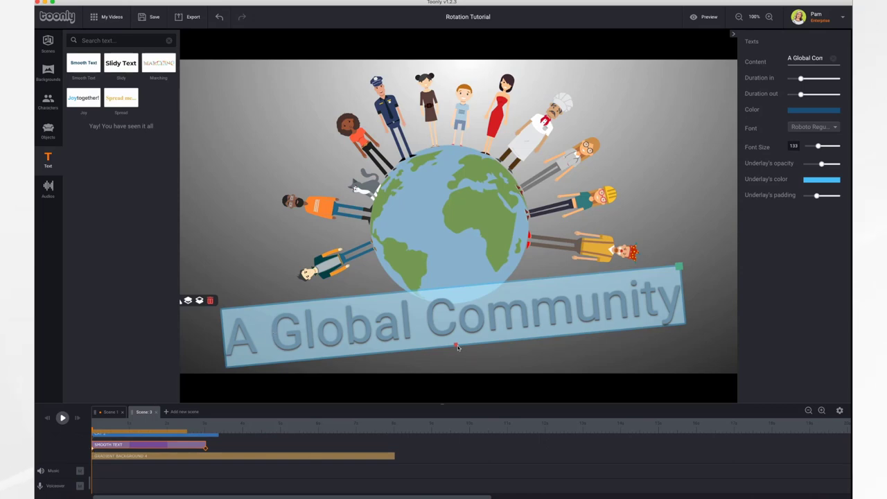
left_click_drag(457, 348, 458, 344)
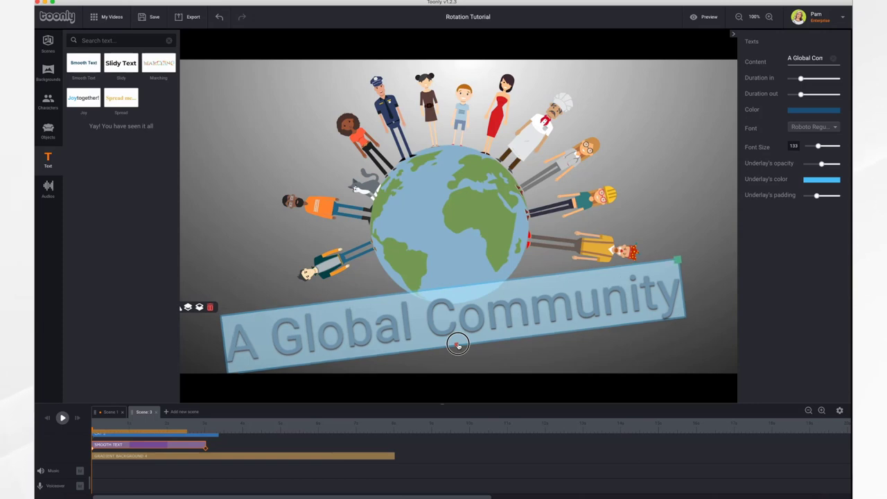
left_click(205, 450)
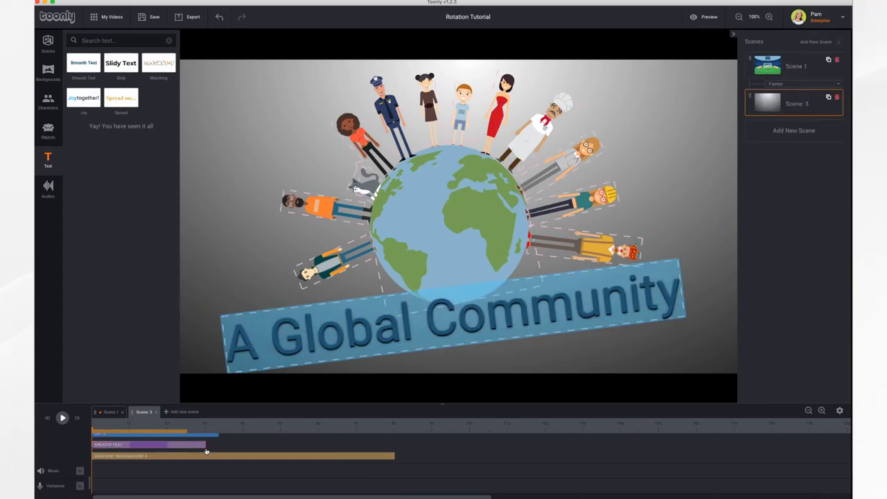
left_click(201, 445)
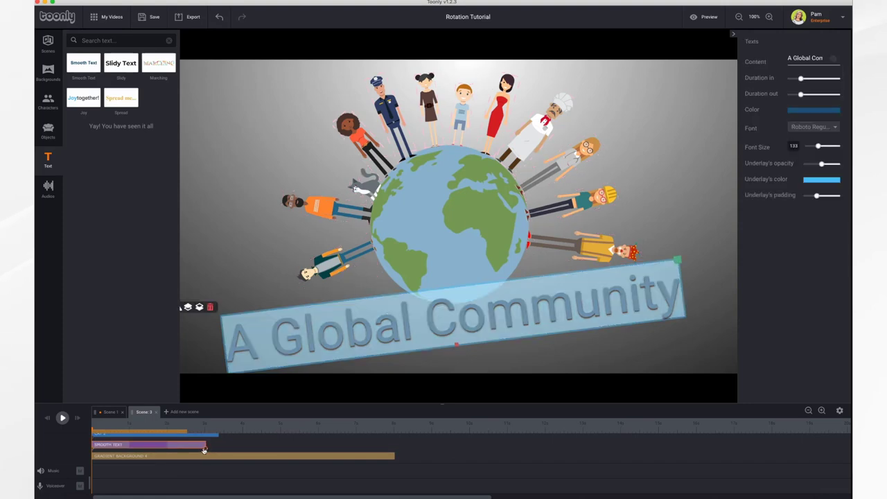
left_click(206, 450)
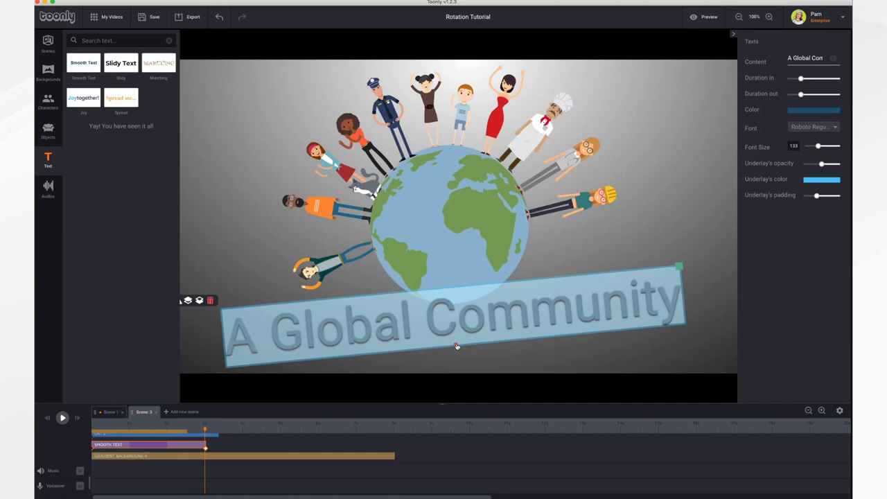
left_click_drag(457, 346, 449, 353)
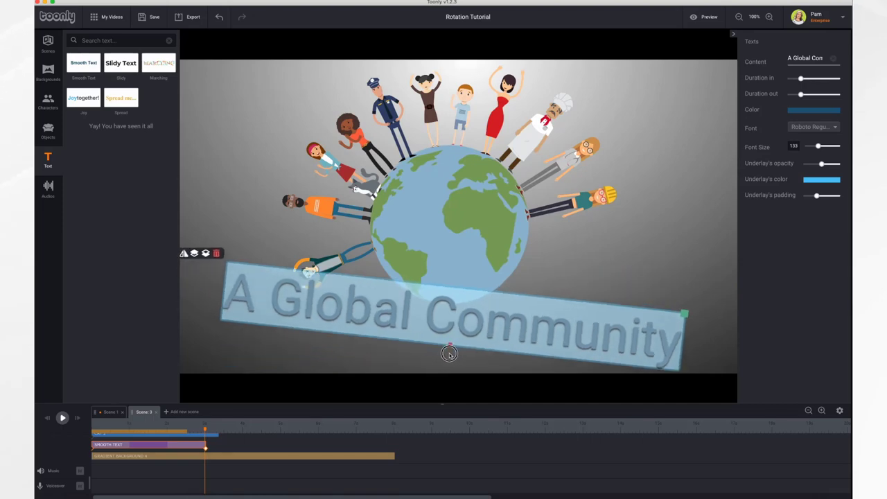
Rewind Scene 3 and play it to preview the caption's swing
left_click(47, 419)
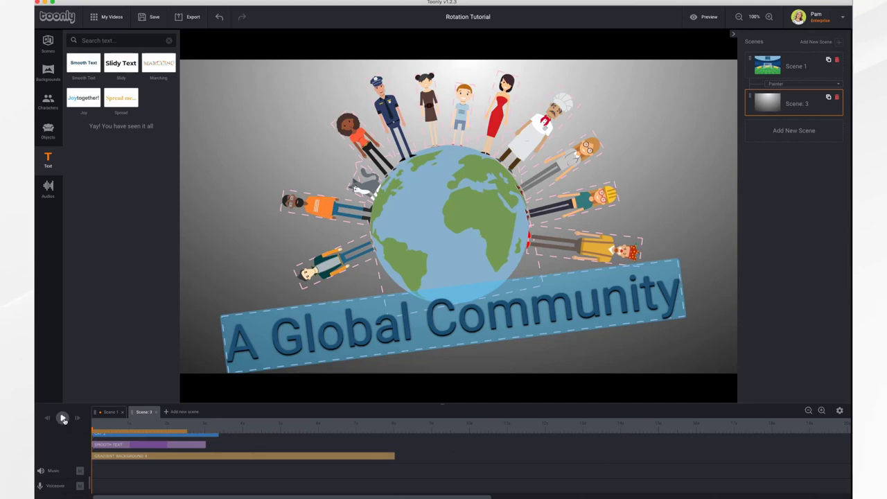
left_click(62, 419)
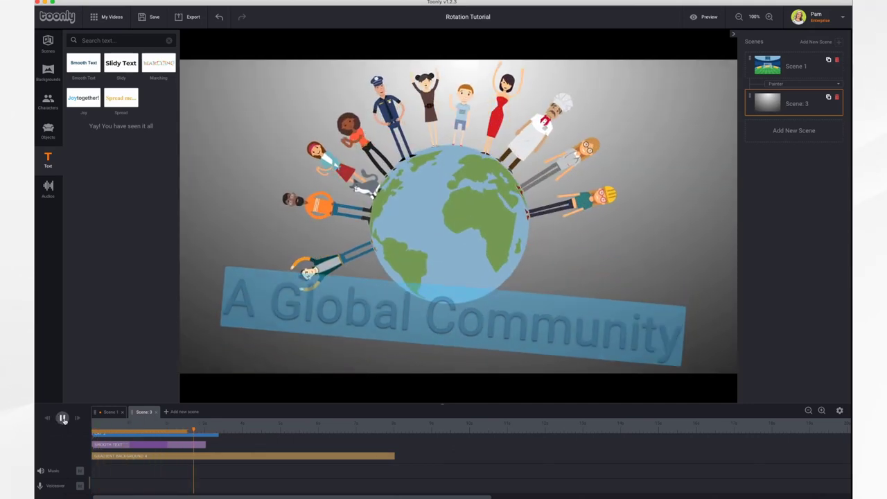
left_click(63, 418)
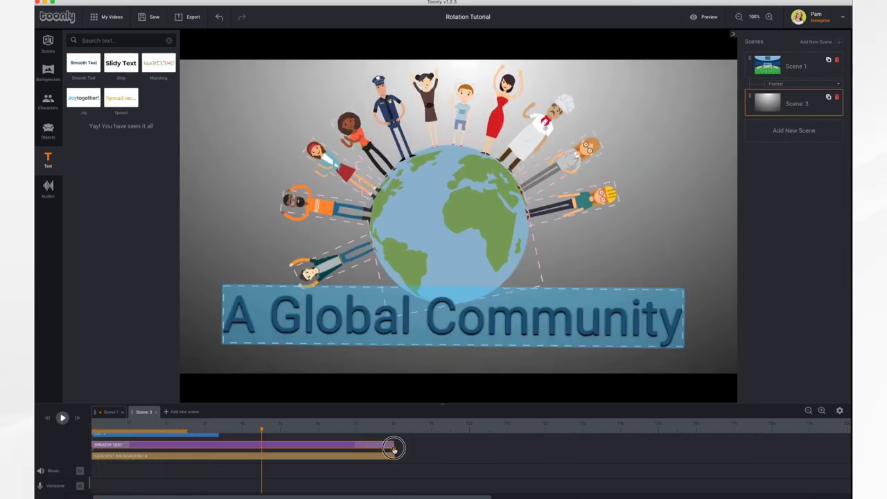
Rotate the globe counter-clockwise so it tilts behind the 'A Global Community' text
left_click(448, 223)
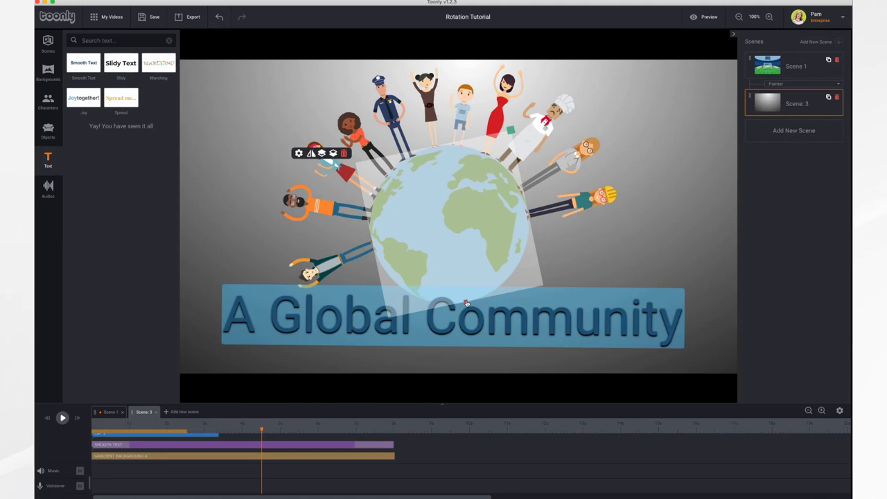
left_click_drag(467, 303, 432, 303)
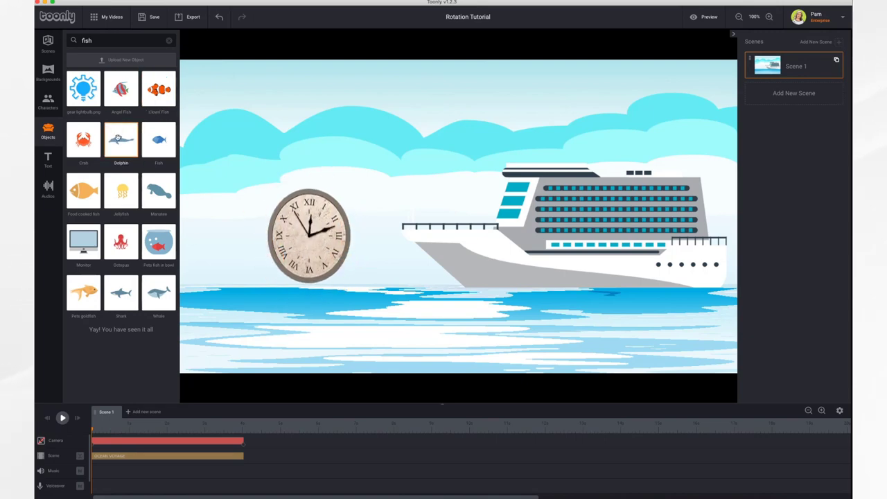
Place a diagonally tilted dolphin before the ship, keyframe it arcing up-left and head-down, then preview
left_click_drag(117, 136, 659, 263)
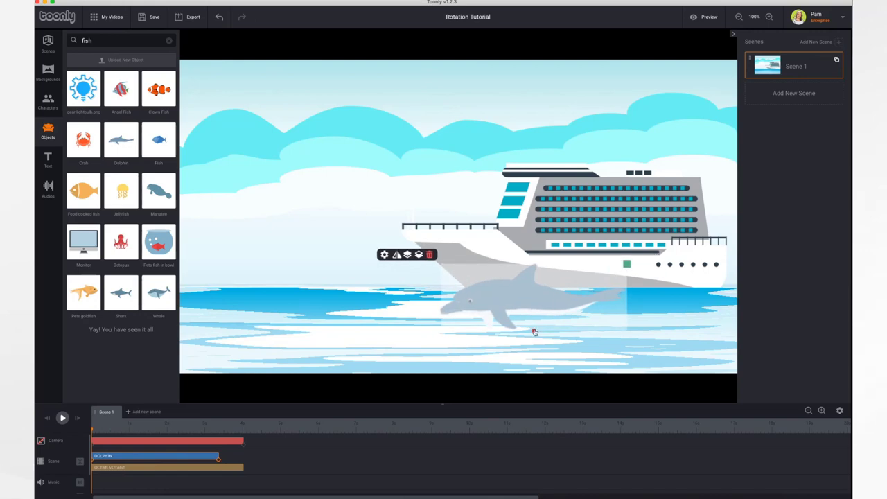
left_click_drag(534, 332, 525, 323)
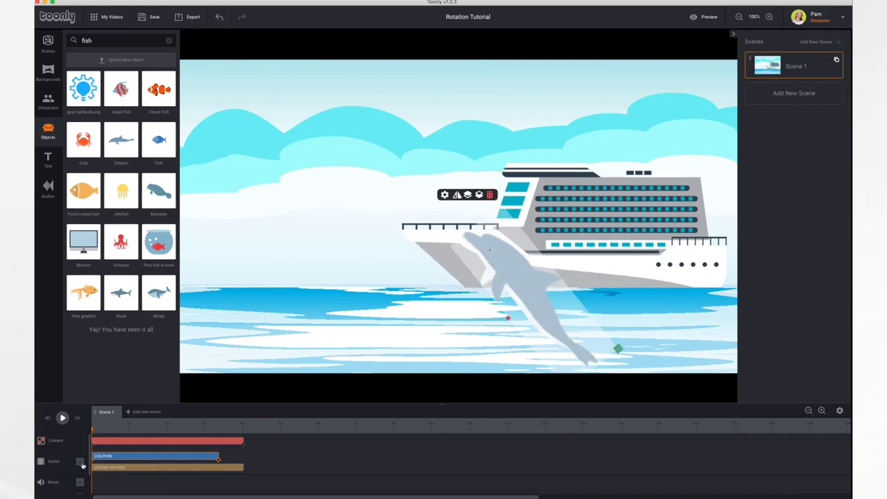
left_click(218, 461)
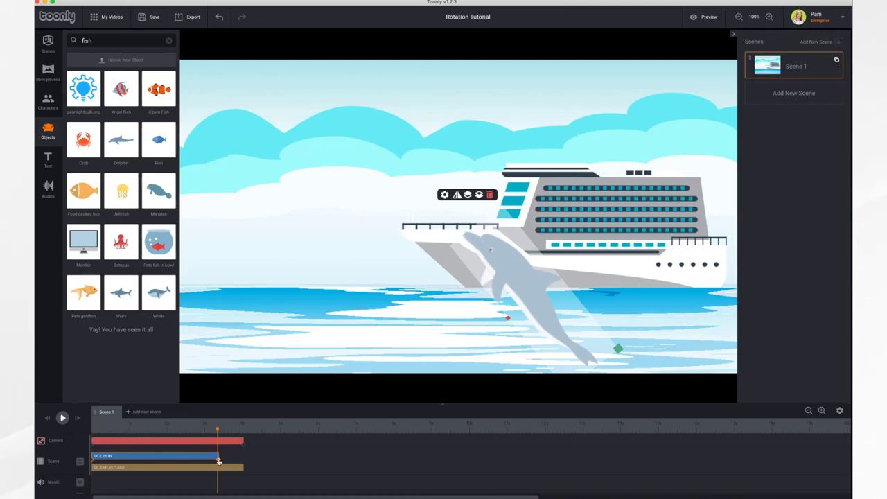
left_click_drag(530, 282, 287, 235)
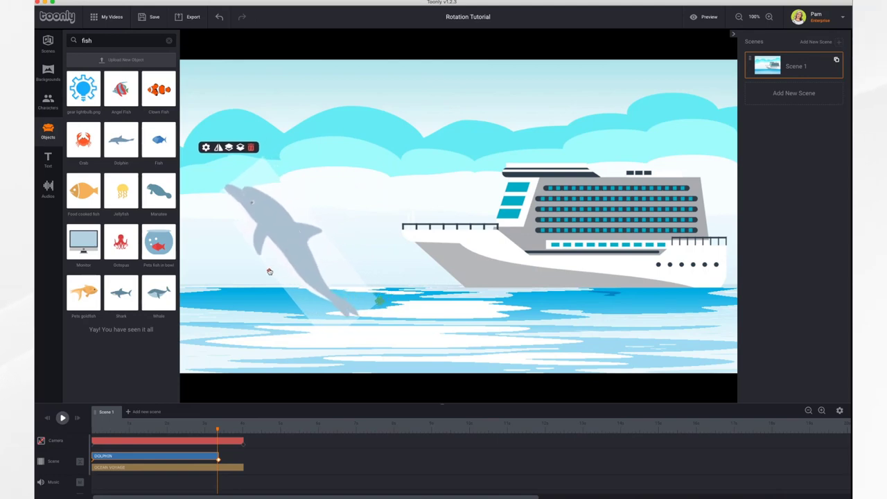
left_click_drag(270, 271, 328, 281)
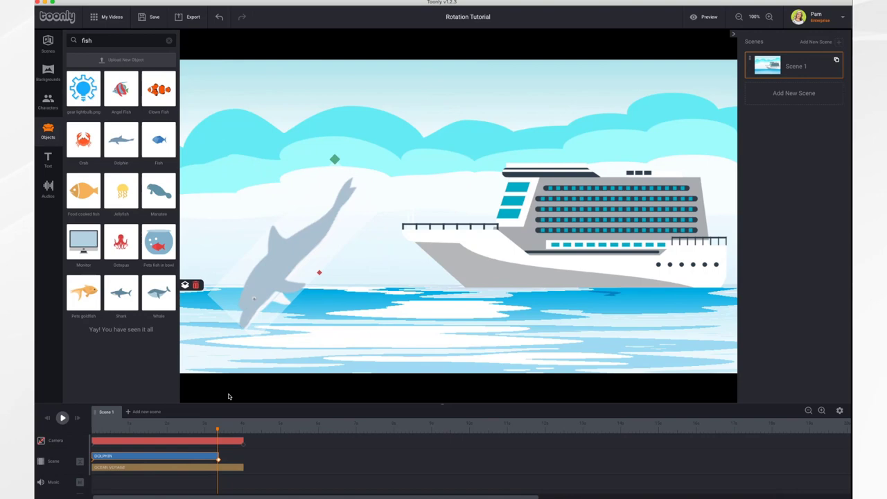
left_click_drag(219, 431, 72, 424)
left_click(63, 418)
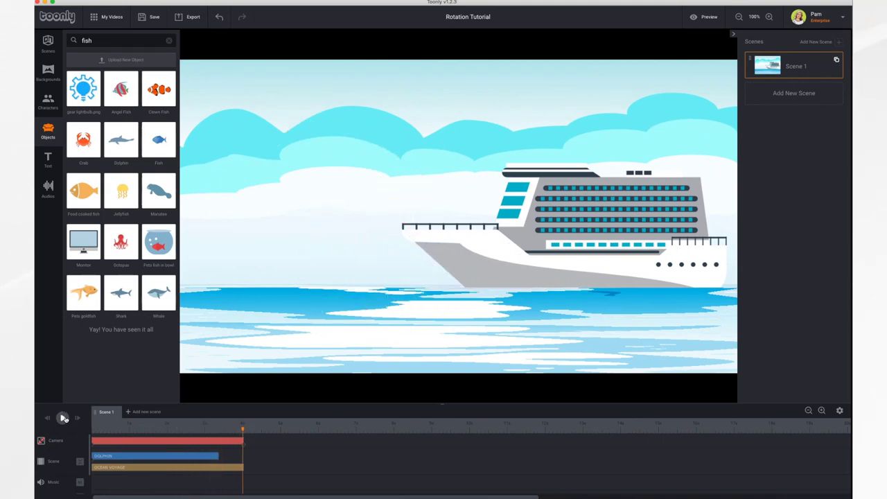
Set the dolphin clip's Object settings Rotation to Counterclockwise and replay the leap
left_click(63, 418)
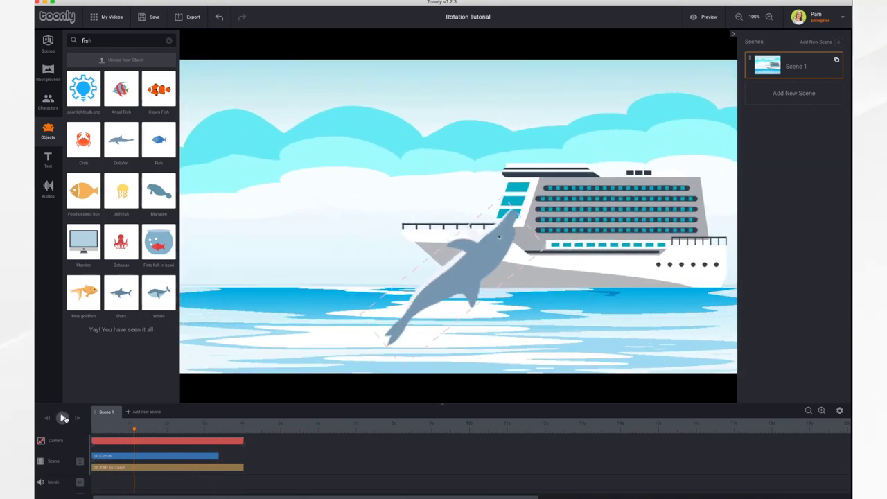
left_click(171, 459)
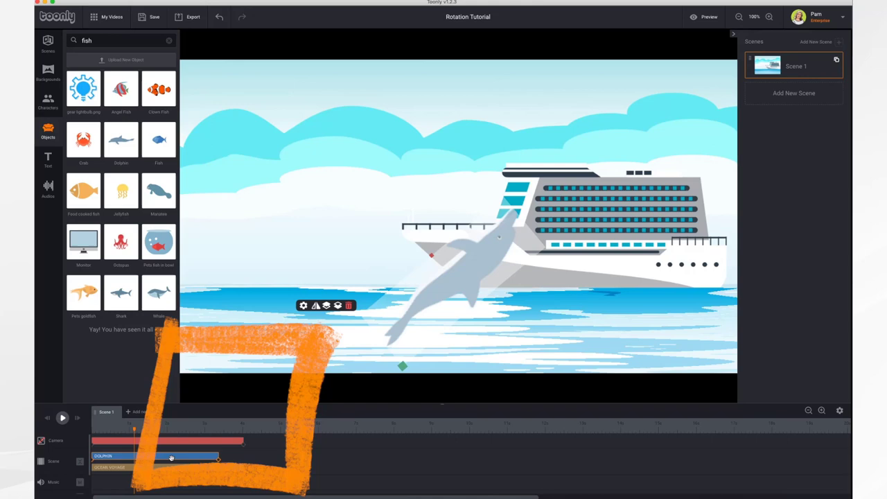
left_click(171, 458)
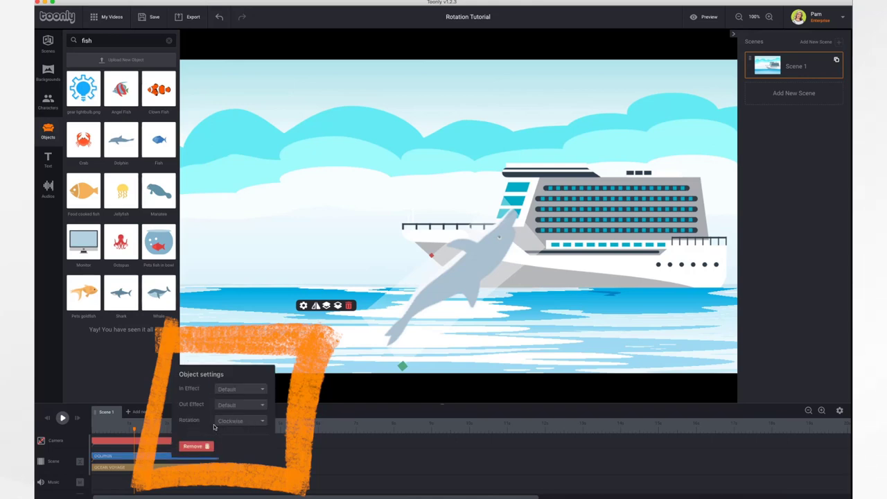
left_click(252, 424)
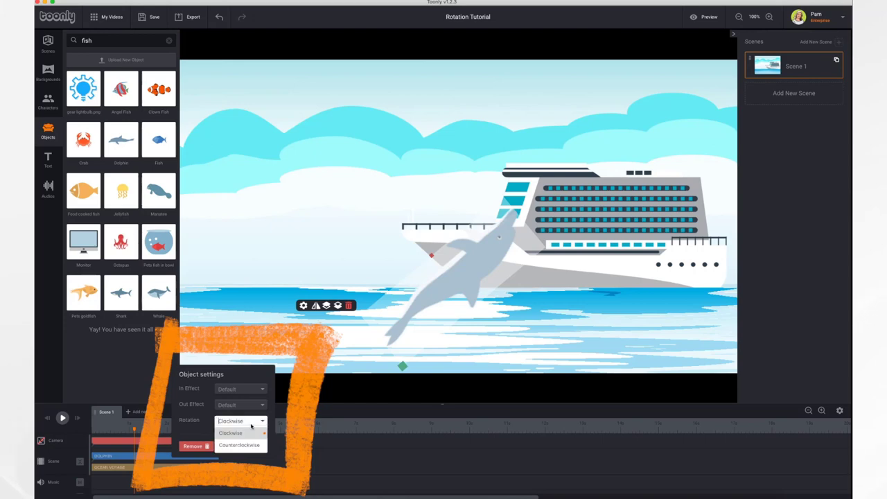
left_click(251, 445)
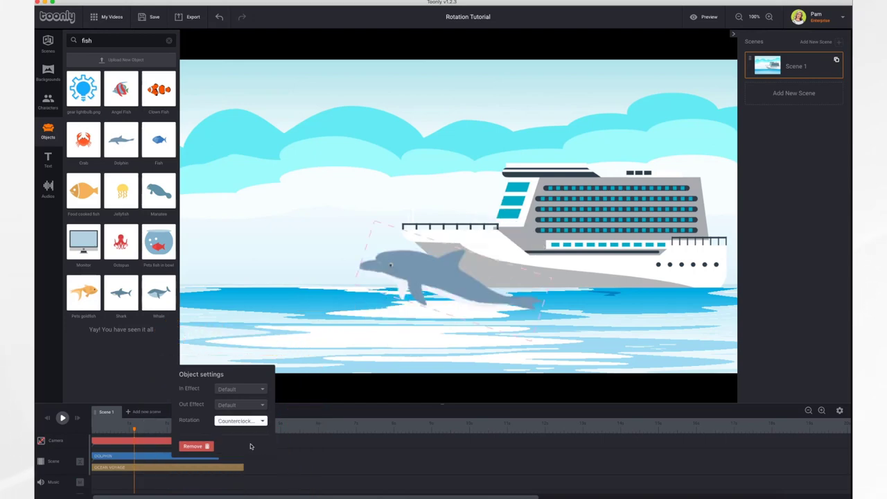
left_click(117, 429)
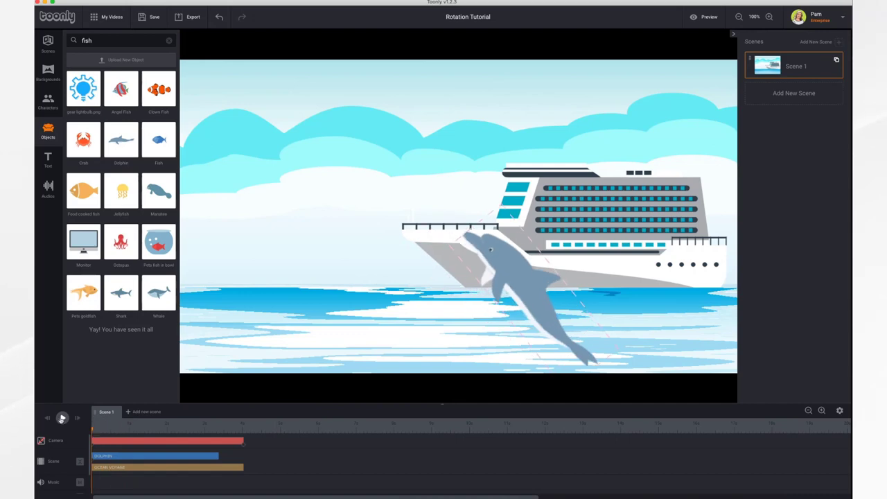
left_click(62, 418)
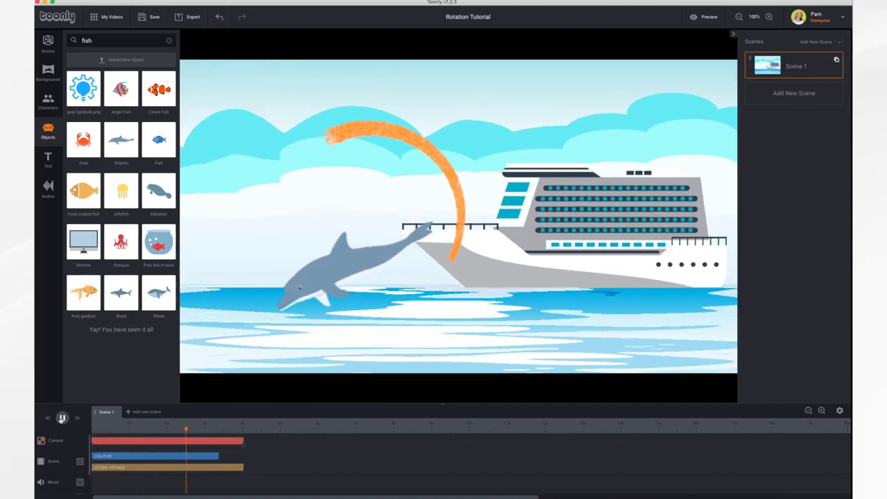
left_click(62, 418)
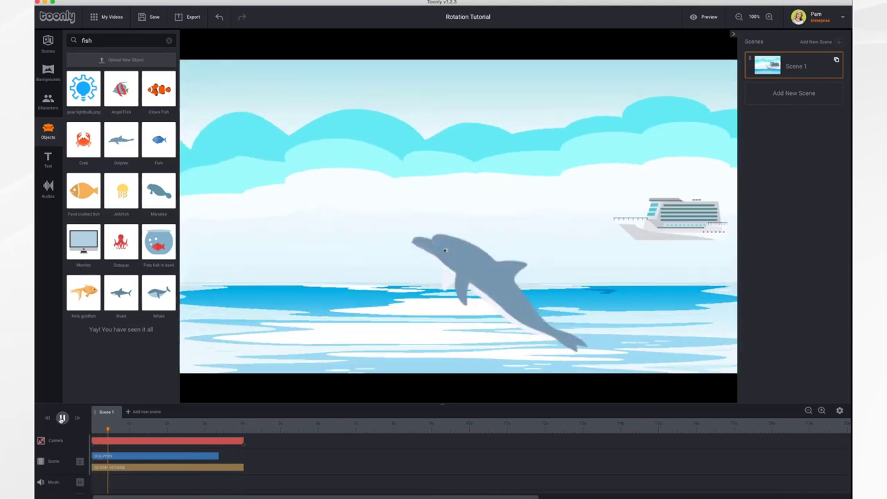
Stop playback and change the dolphin's Object settings Rotation back to Clockwise
left_click(61, 418)
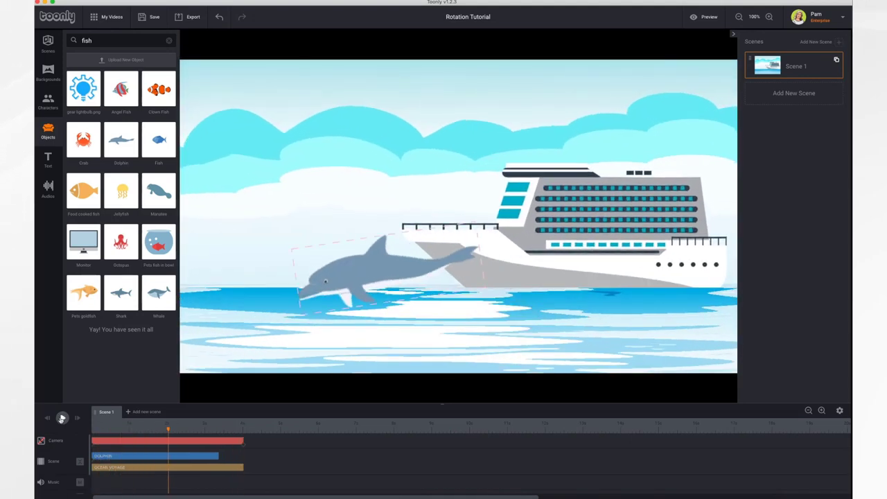
left_click(347, 277)
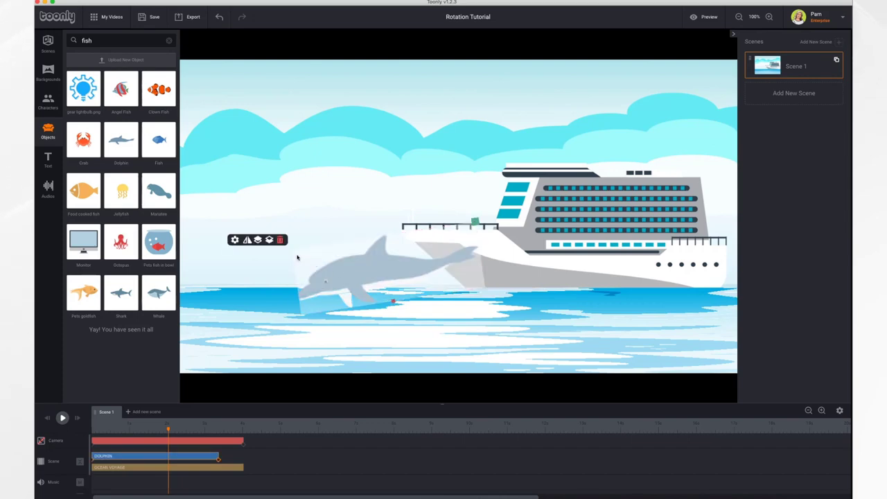
left_click(234, 240)
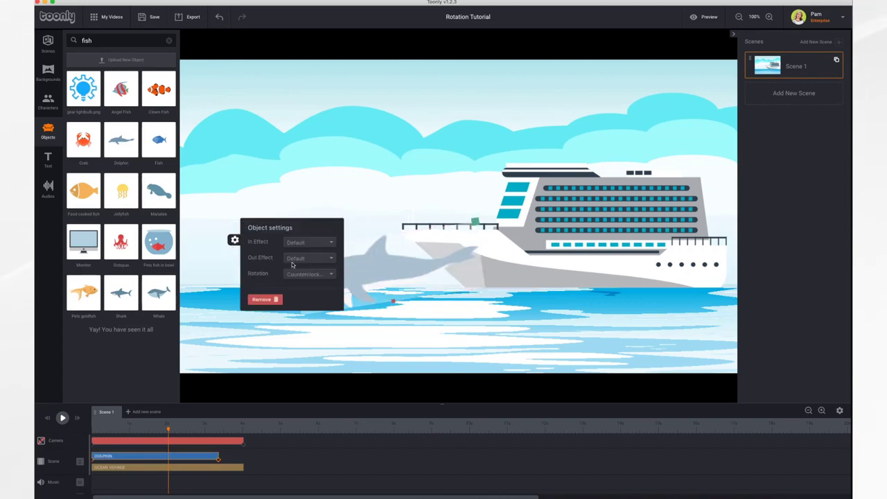
left_click(371, 203)
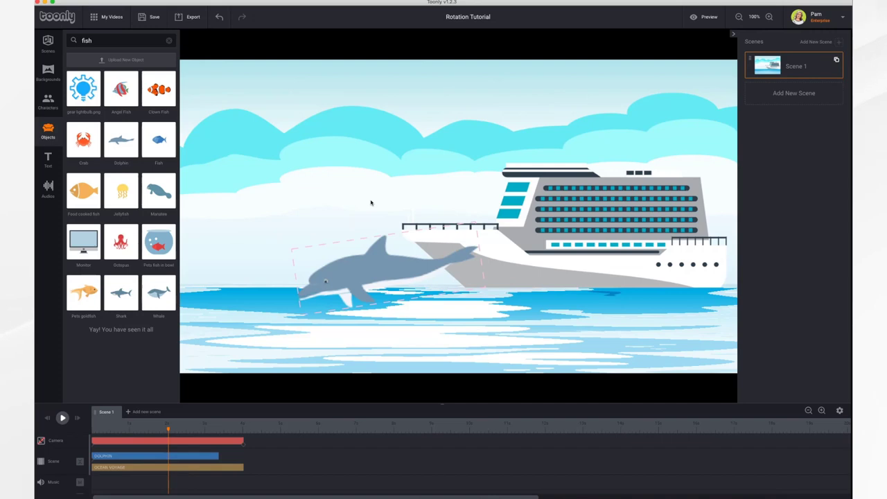
double_click(379, 270)
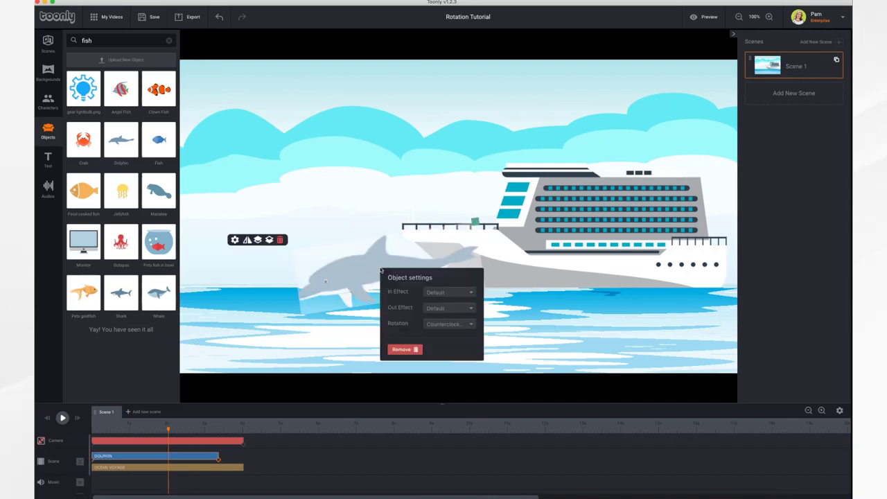
left_click(445, 326)
left_click(445, 337)
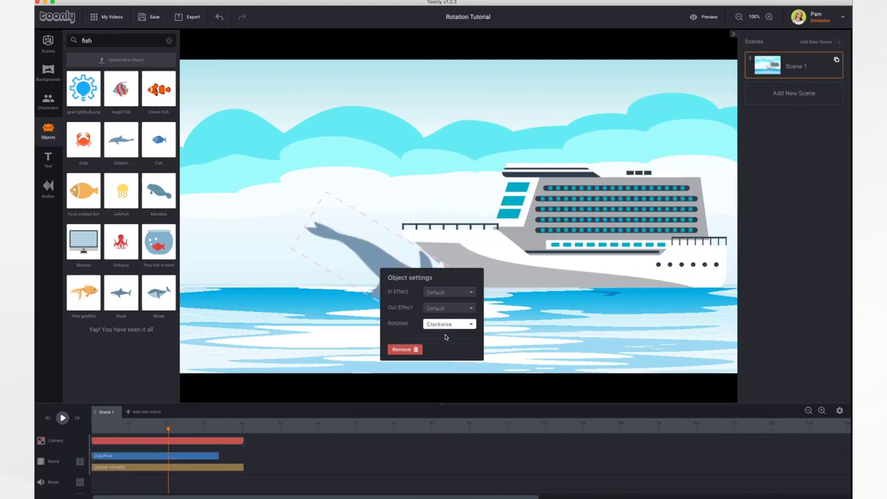
left_click(338, 314)
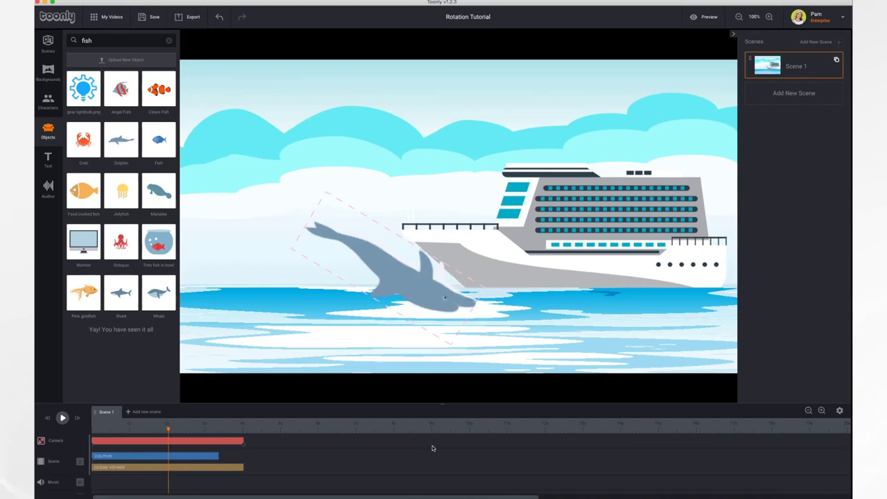